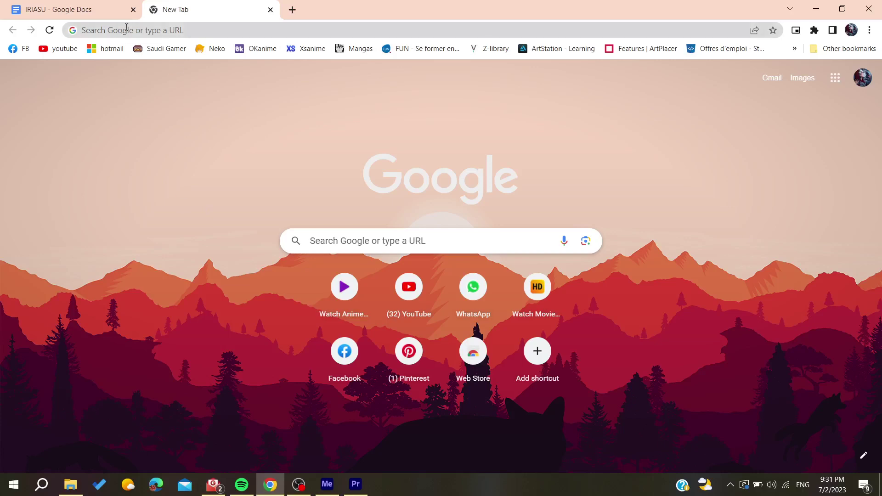
Step: Reopen the recent 'quickbooks' Google search in a new tab and switch to its results
{"action": "left_click", "coordinate": [148, 29]}
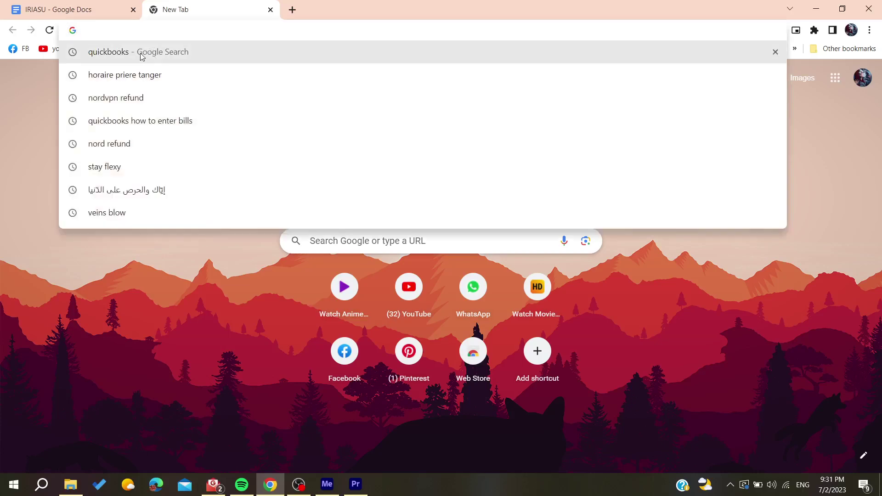
{"action": "middle_click", "coordinate": [140, 53]}
{"action": "left_click", "coordinate": [374, 4]}
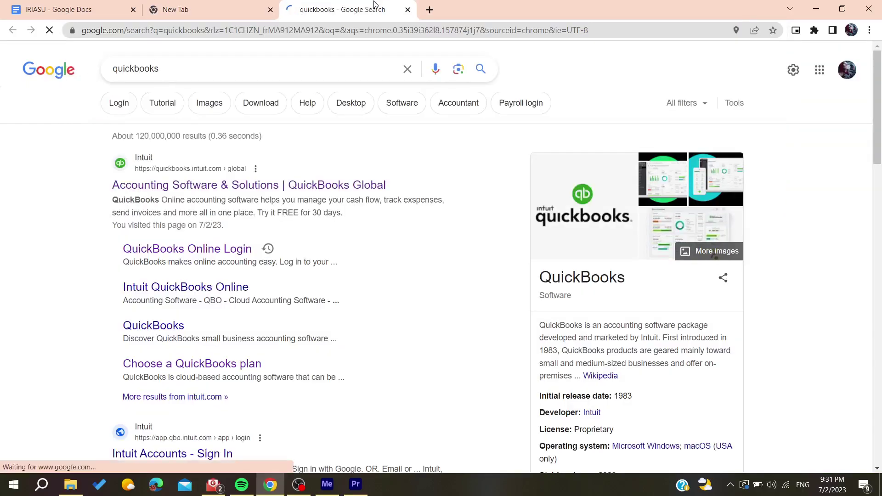
Step: Open the QuickBooks Global site and jump to its Free 30 day trial pricing plans
{"action": "left_click", "coordinate": [144, 185]}
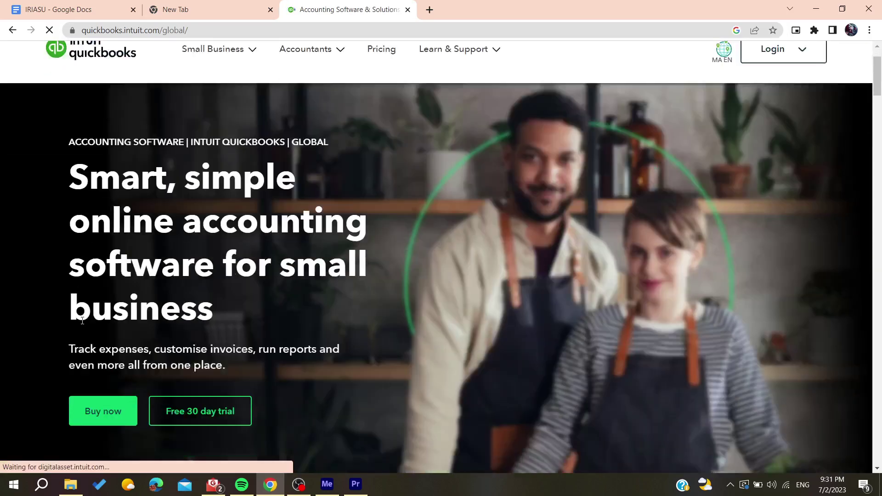
{"action": "scroll", "coordinate": [266, 336], "scroll_direction": "down", "scroll_amount": 4}
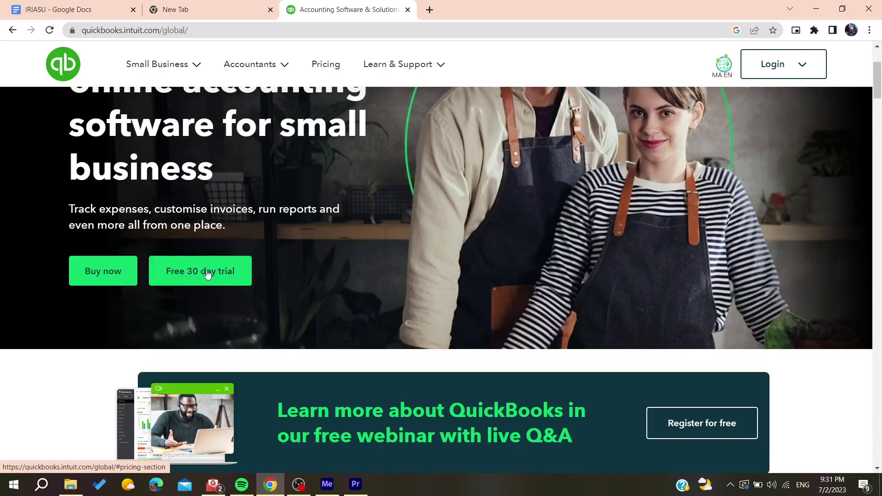
{"action": "left_click", "coordinate": [173, 270]}
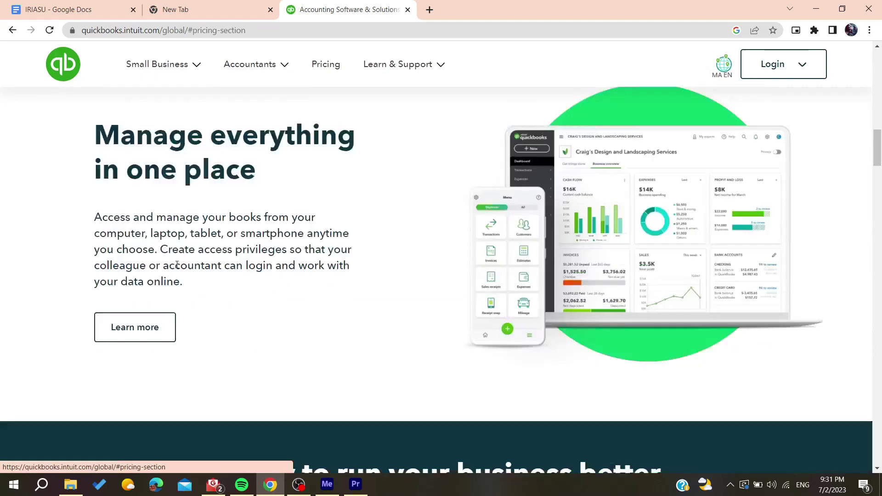
{"action": "left_click_drag", "start_coordinate": [152, 143], "coordinate": [586, 167]}
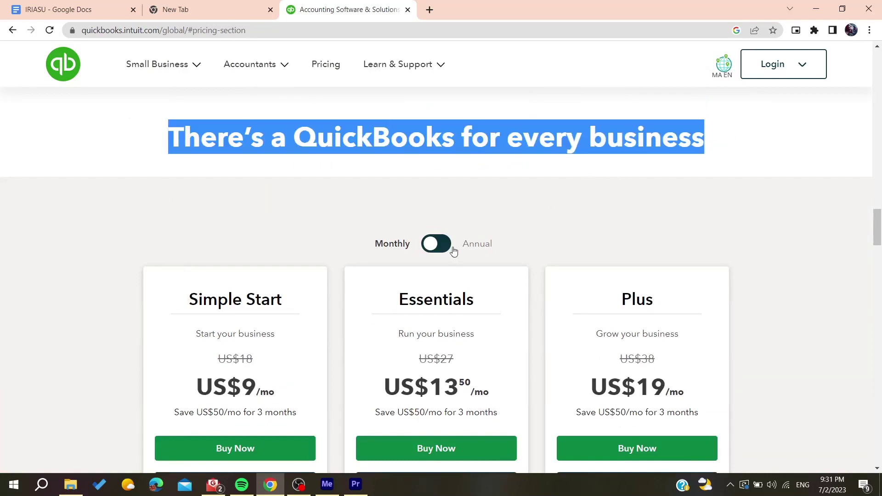
{"action": "scroll", "coordinate": [148, 249], "scroll_direction": "down", "scroll_amount": 2}
{"action": "scroll", "coordinate": [310, 298], "scroll_direction": "down", "scroll_amount": 2}
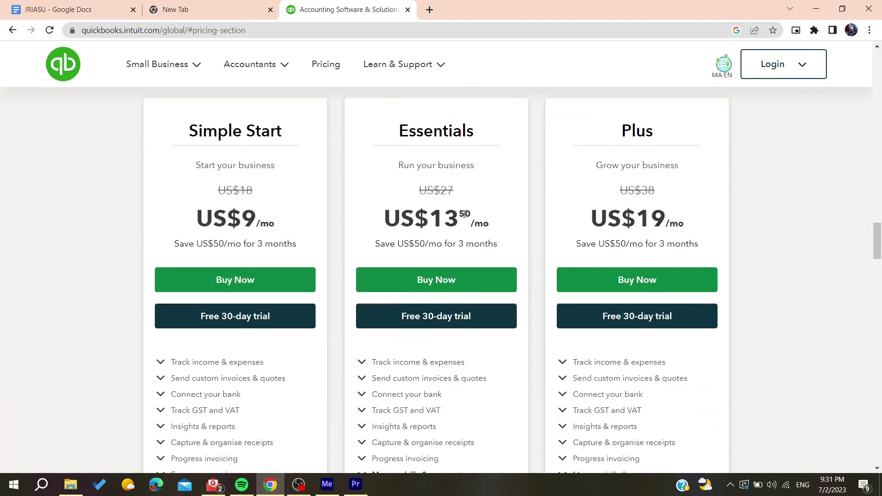
Step: Start the Essentials free trial, submit the Intuit account form, and decline saving the password
{"action": "left_click", "coordinate": [407, 320]}
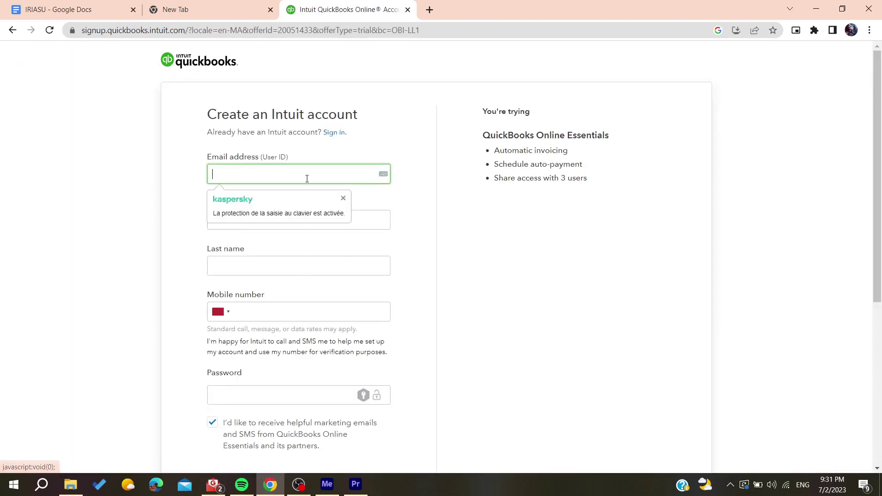
{"action": "scroll", "coordinate": [356, 174], "scroll_direction": "down", "scroll_amount": 3}
{"action": "scroll", "coordinate": [74, 158], "scroll_direction": "up", "scroll_amount": 2}
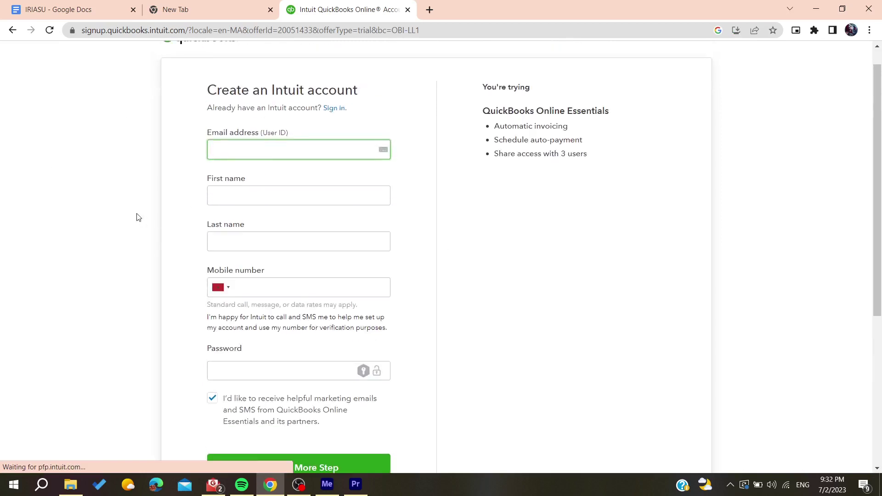
{"action": "type", "text": "5"}
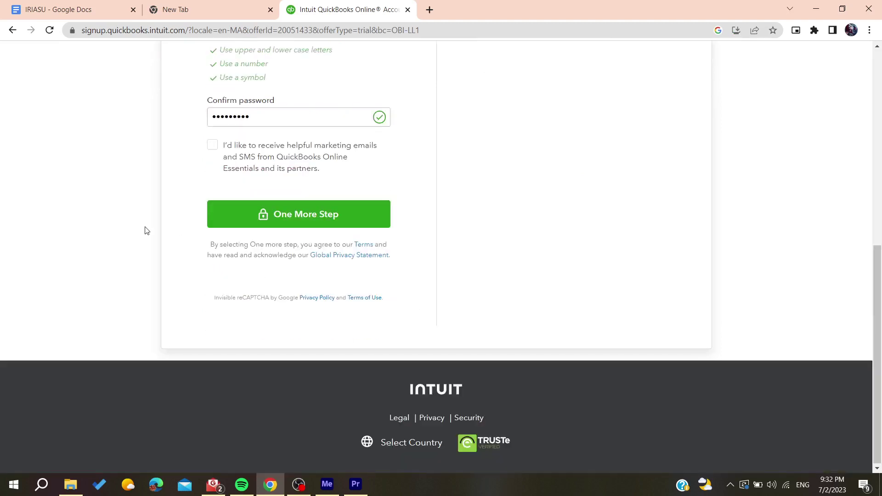
{"action": "left_click", "coordinate": [264, 218]}
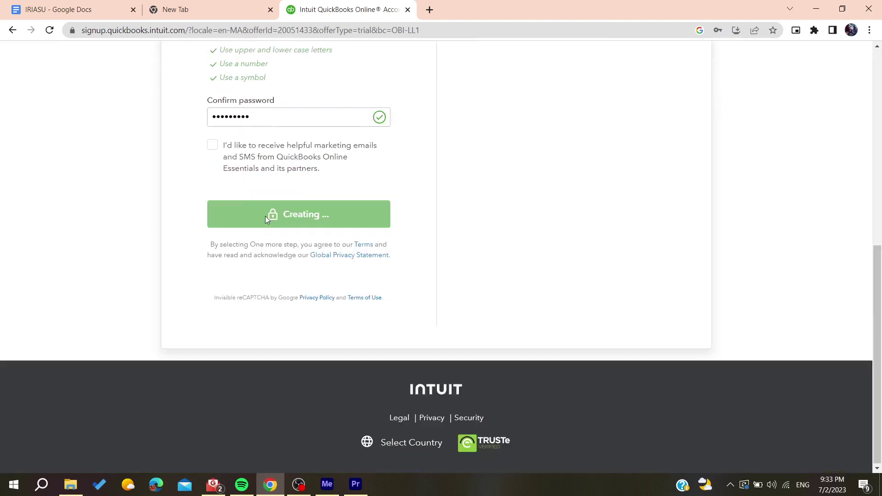
{"action": "left_click", "coordinate": [161, 257]}
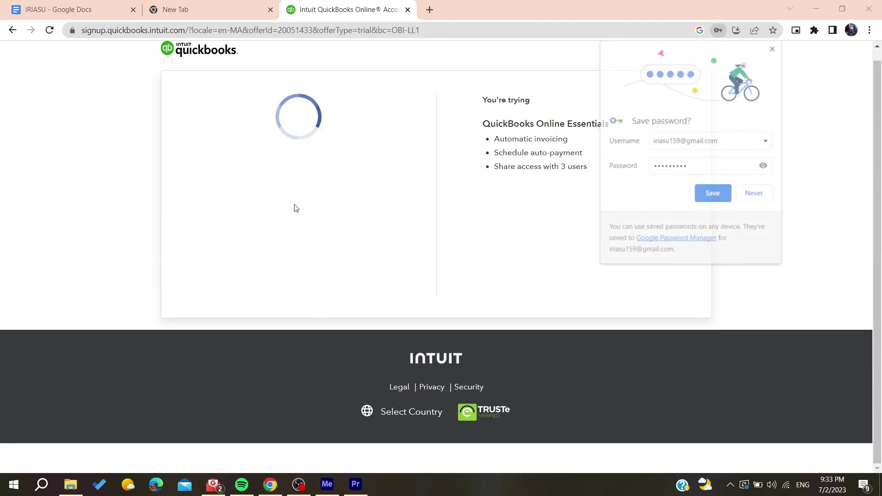
{"action": "left_click", "coordinate": [749, 194]}
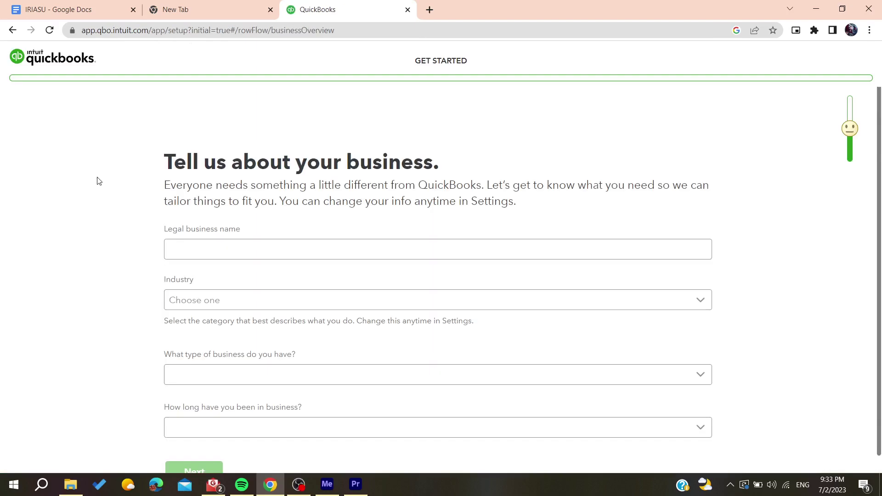
Step: Go through the Tell us about your business setup page and clear the heading selection
{"action": "left_click_drag", "start_coordinate": [163, 159], "coordinate": [458, 154]}
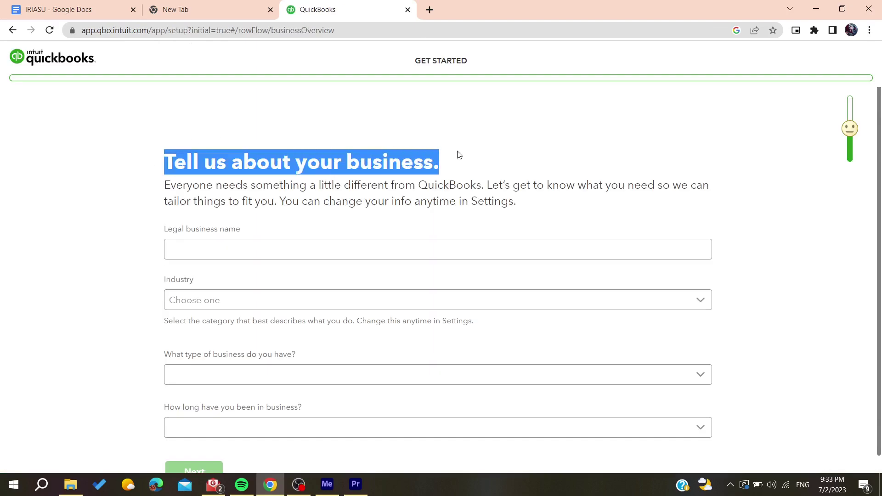
{"action": "scroll", "coordinate": [459, 153], "scroll_direction": "down", "scroll_amount": 1}
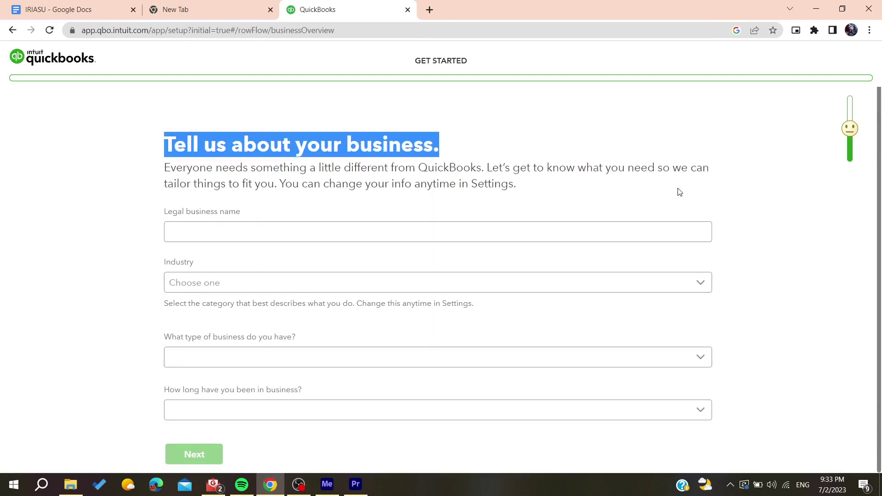
{"action": "left_click", "coordinate": [64, 297]}
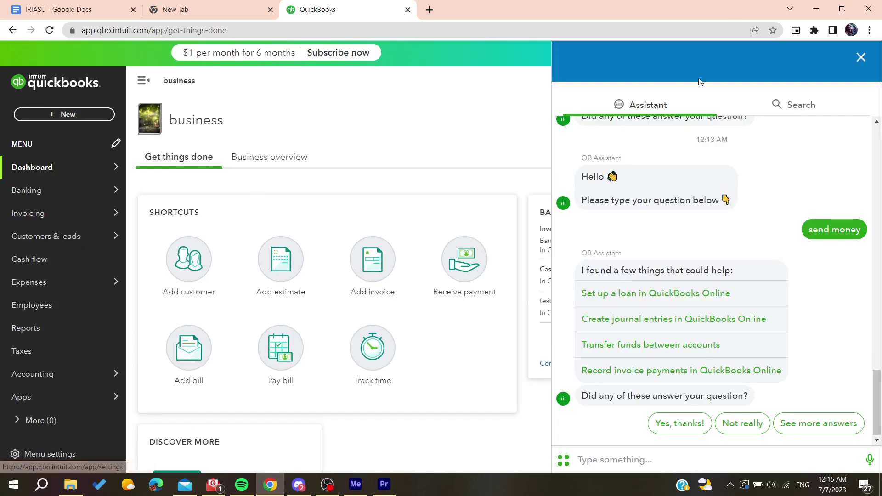
Step: Close the QB Assistant panel and start a new Cheque from the + New menu
{"action": "left_click", "coordinate": [863, 58]}
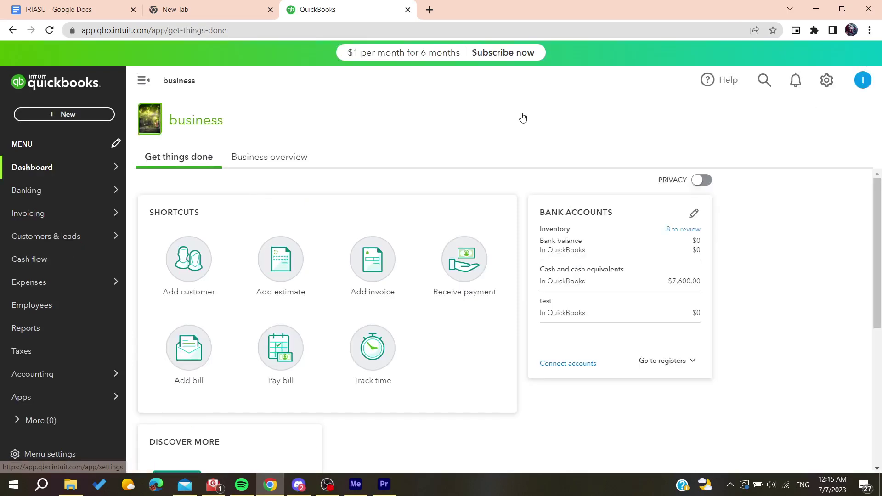
{"action": "mouse_move", "coordinate": [82, 221]}
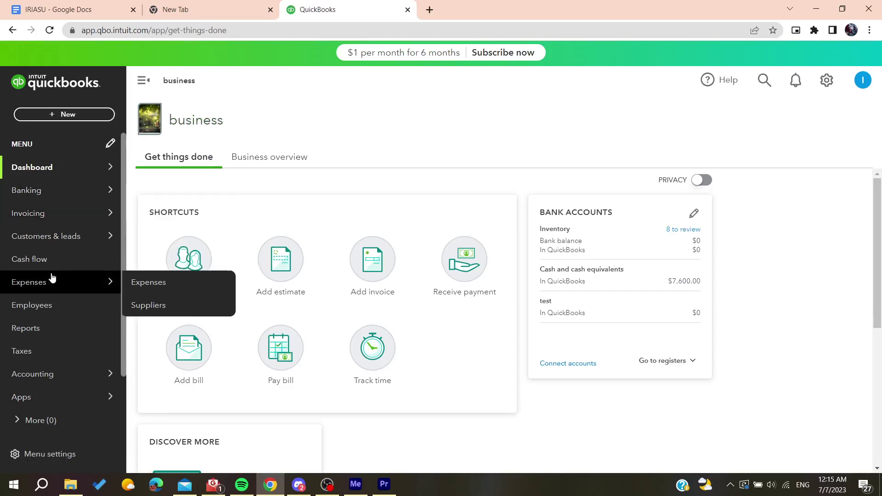
{"action": "left_click", "coordinate": [64, 115]}
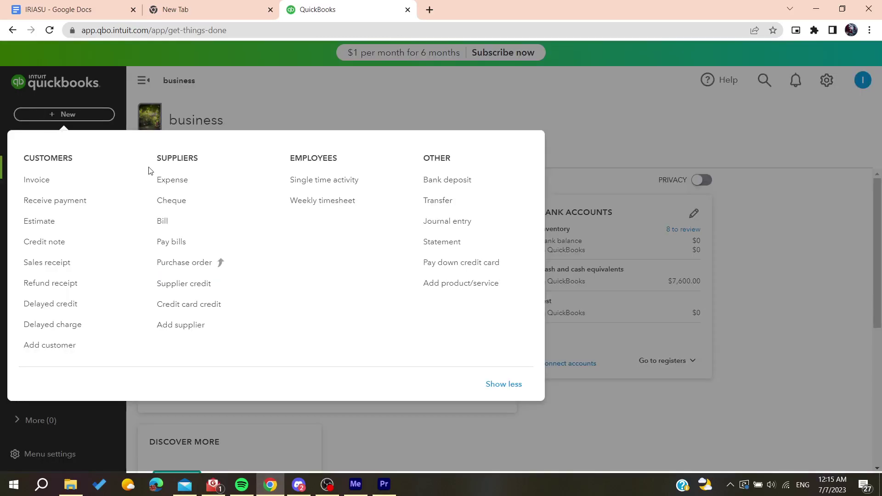
{"action": "left_click", "coordinate": [172, 202]}
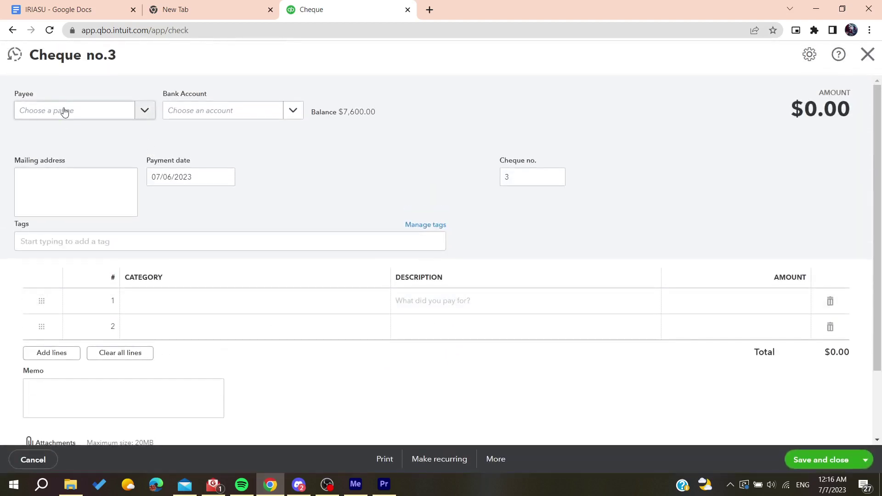
Step: Review the cheque's payee list and its pay-from bank account list
{"action": "left_click", "coordinate": [63, 112]}
{"action": "left_click", "coordinate": [79, 87]}
{"action": "left_click", "coordinate": [43, 110]}
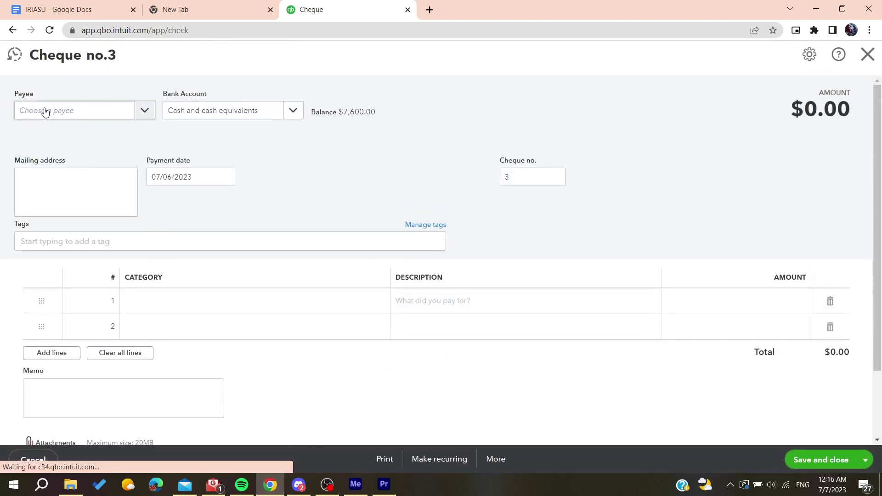
{"action": "key", "text": "Escape"}
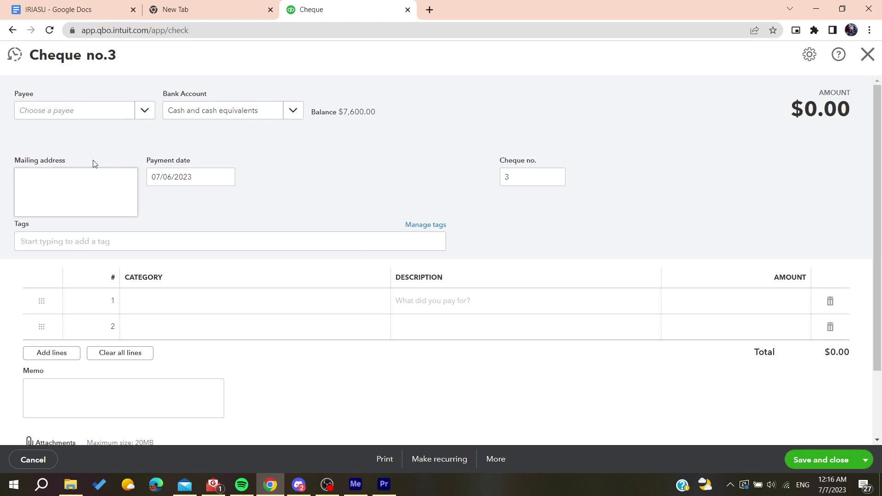
{"action": "left_click", "coordinate": [237, 118]}
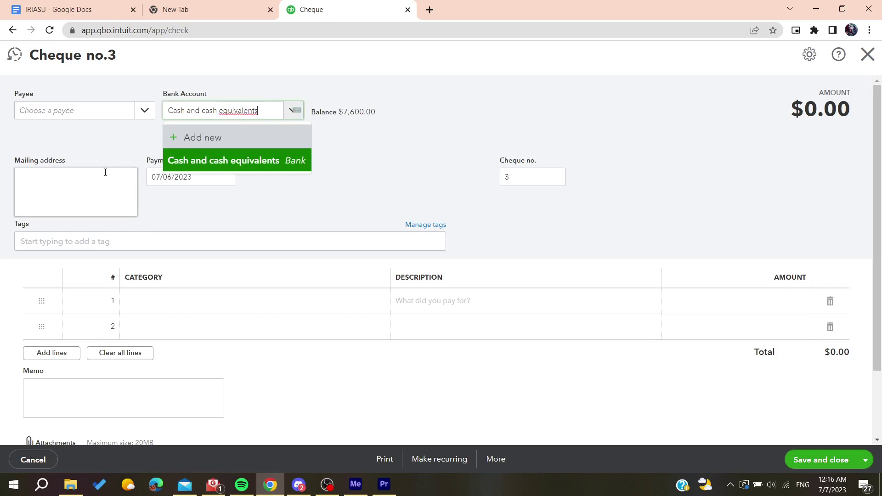
{"action": "left_click", "coordinate": [101, 150]}
Step: Try an 'owner's d' category on line 1, abandon it, enter amount 100 and attempt saving
{"action": "left_click", "coordinate": [179, 301]}
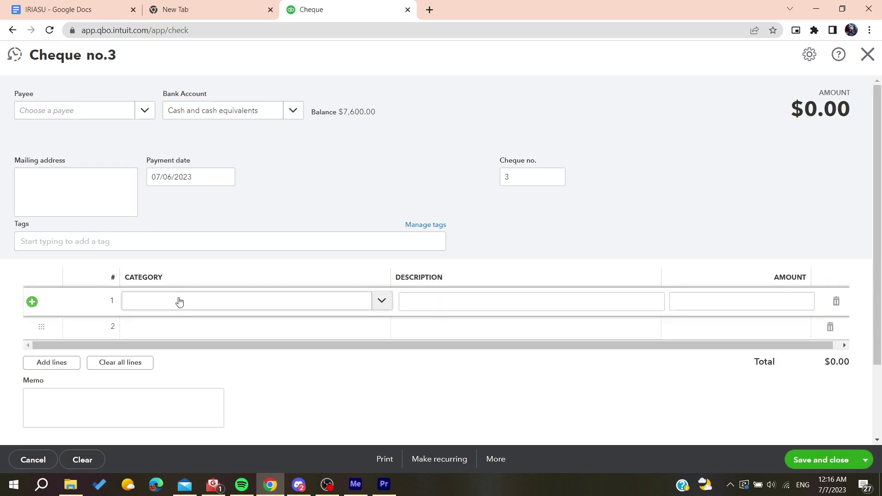
{"action": "left_click", "coordinate": [187, 307]}
{"action": "type", "text": "ow"}
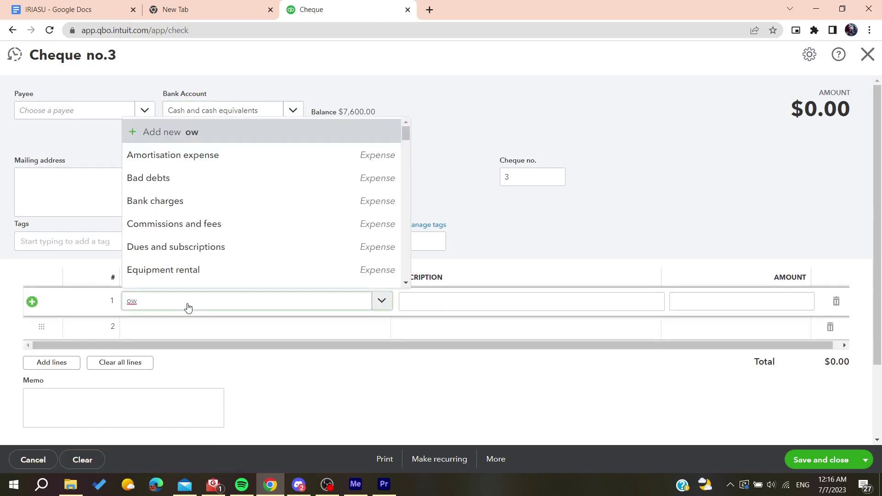
{"action": "type", "text": "ne"}
{"action": "type", "text": "er"}
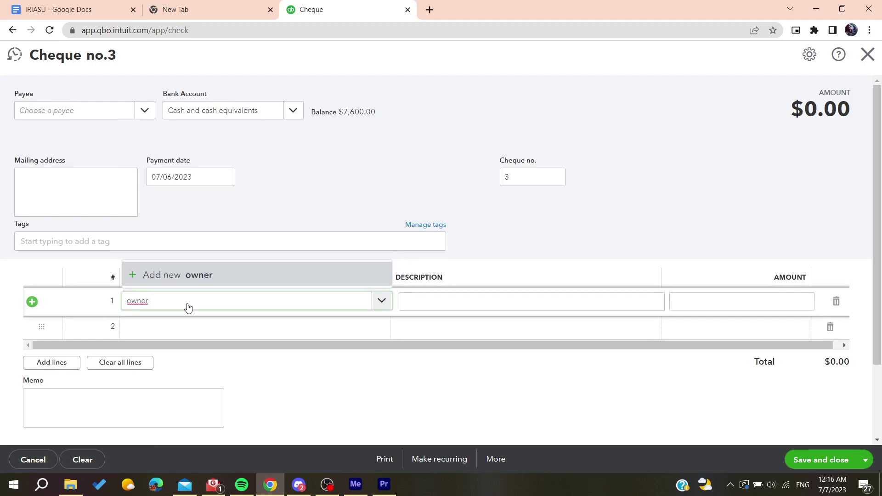
{"action": "type", "text": ";s"}
{"action": "type", "text": " draw"}
{"action": "left_click", "coordinate": [558, 388]}
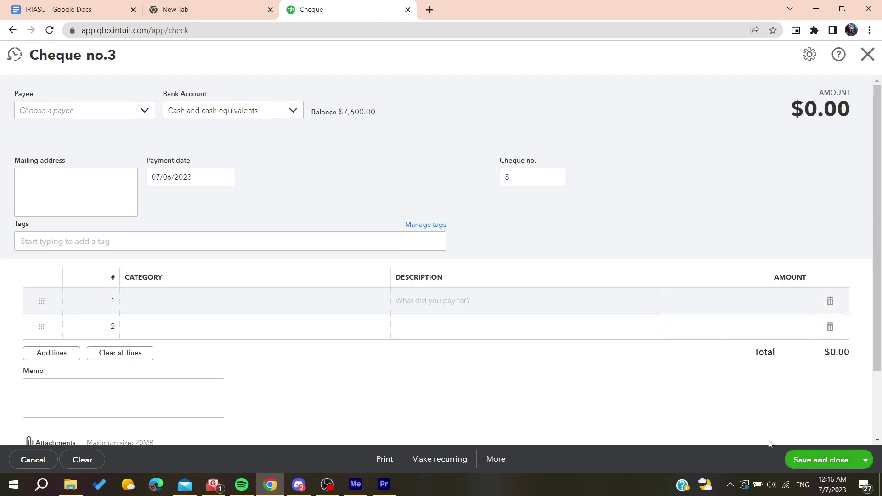
{"action": "left_click", "coordinate": [808, 459]}
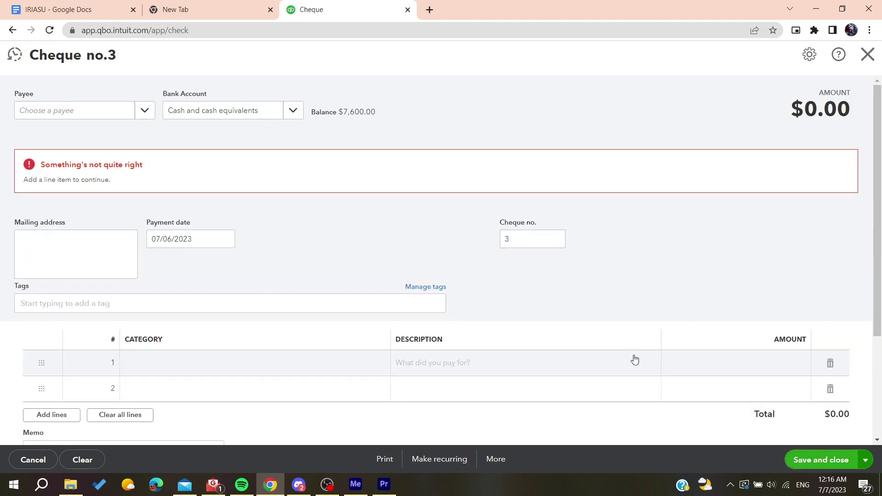
{"action": "left_click", "coordinate": [694, 360]}
{"action": "type", "text": "1"}
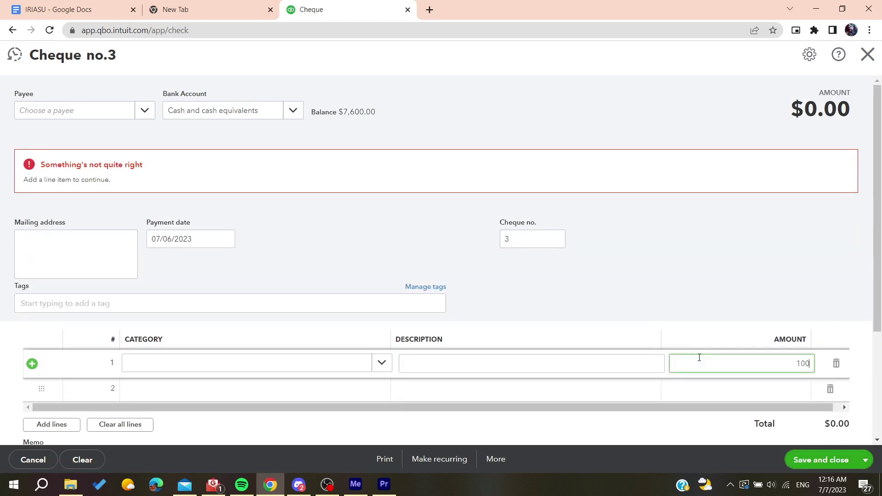
{"action": "type", "text": "00"}
{"action": "left_click", "coordinate": [804, 459]}
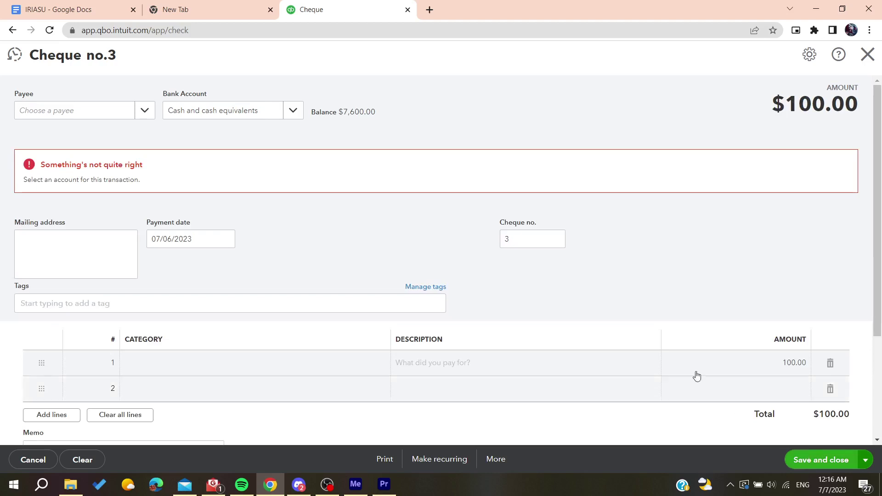
Step: Pick the existing payee, accept the prefill from its history, and save and close the cheque
{"action": "left_click", "coordinate": [106, 114]}
{"action": "left_click", "coordinate": [78, 157]}
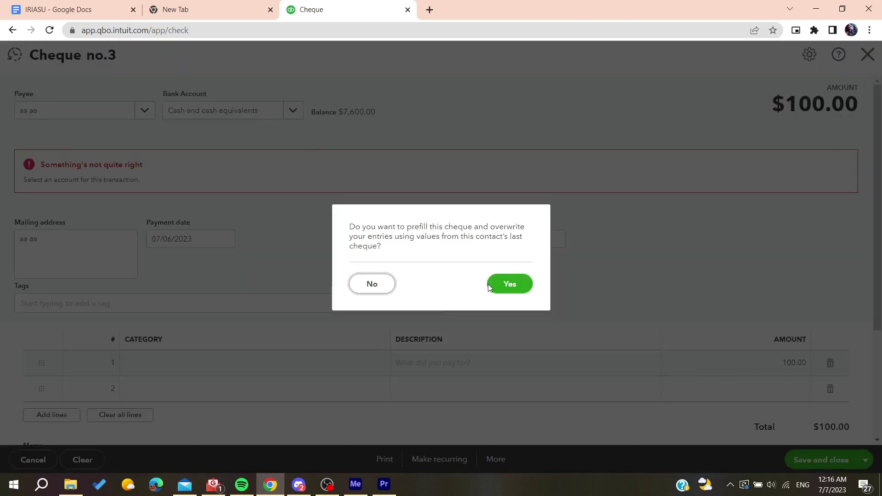
{"action": "left_click", "coordinate": [509, 284]}
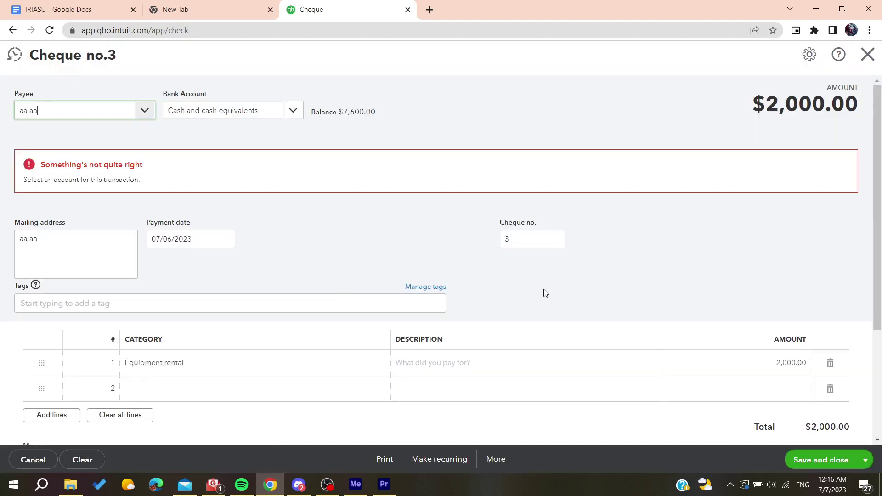
{"action": "left_click", "coordinate": [812, 464]}
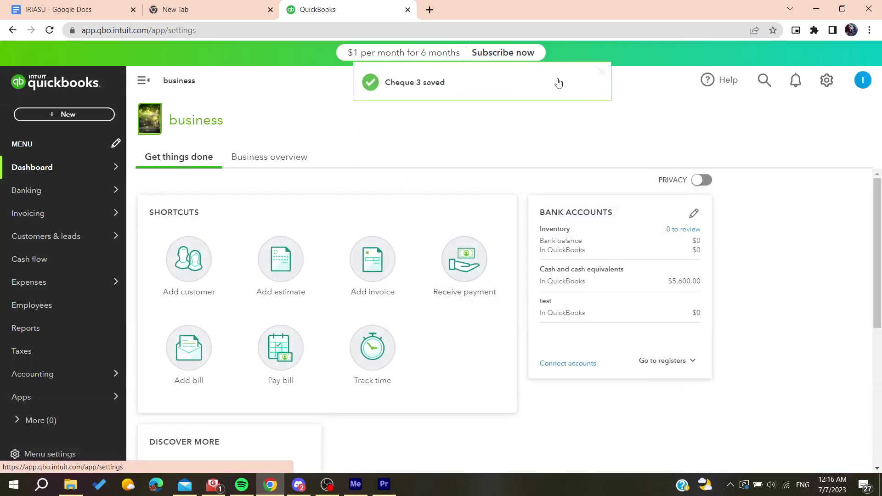
Step: Dismiss the cheque saved notice and settings, then view the Banking transactions for review
{"action": "left_click", "coordinate": [601, 72]}
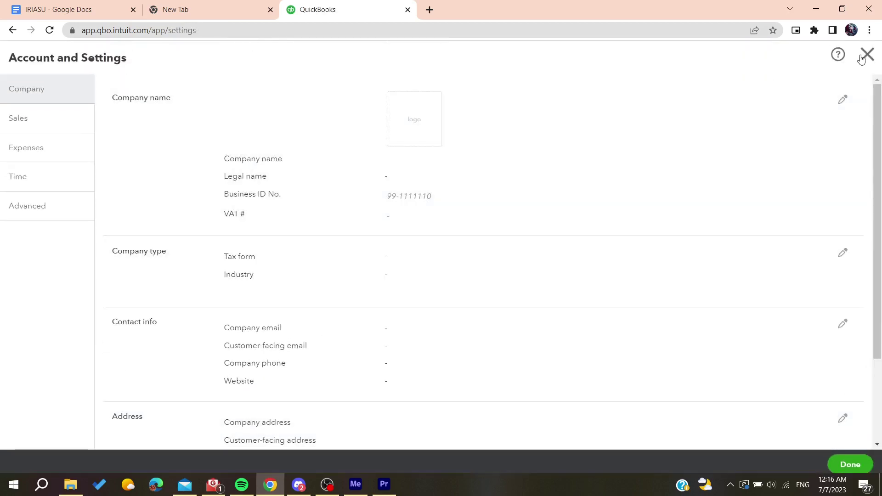
{"action": "left_click", "coordinate": [867, 54]}
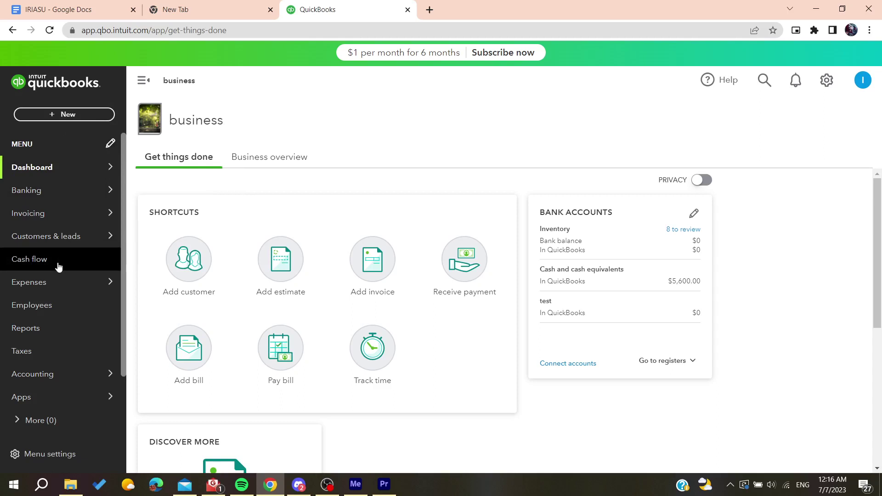
{"action": "left_click", "coordinate": [44, 197]}
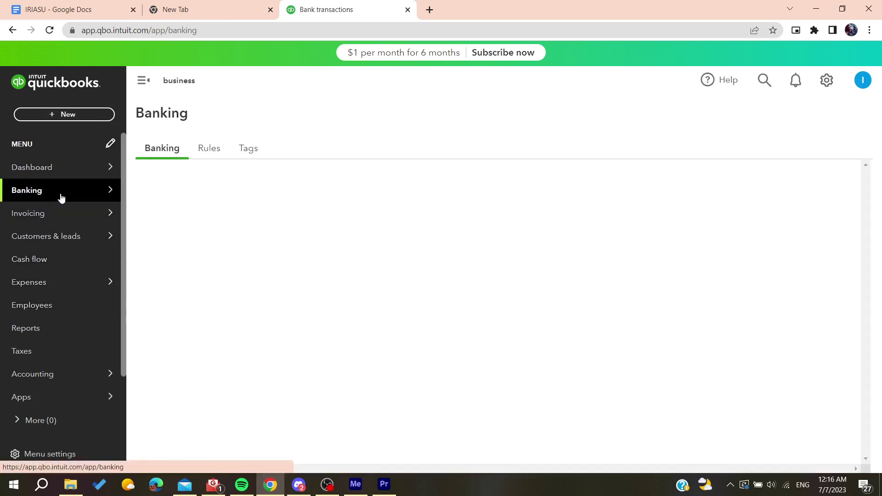
{"action": "scroll", "coordinate": [291, 297], "scroll_direction": "down", "scroll_amount": 2}
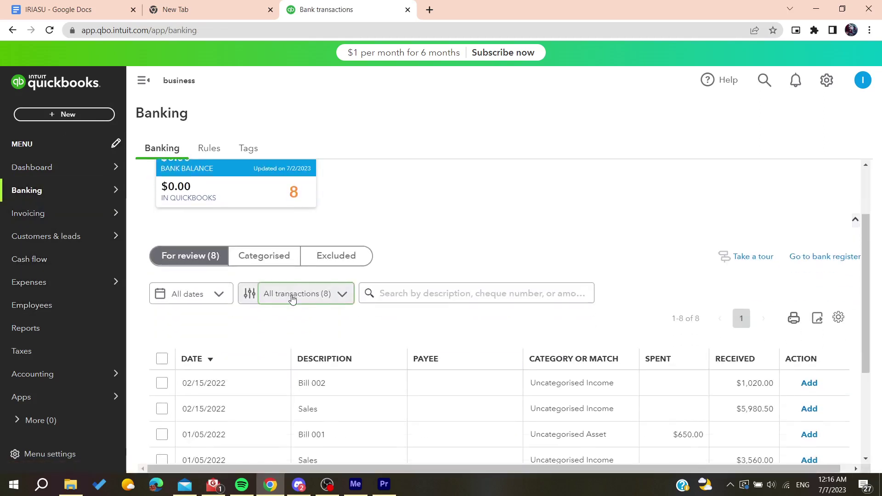
{"action": "scroll", "coordinate": [292, 299], "scroll_direction": "down", "scroll_amount": 3}
{"action": "scroll", "coordinate": [431, 238], "scroll_direction": "up", "scroll_amount": 3}
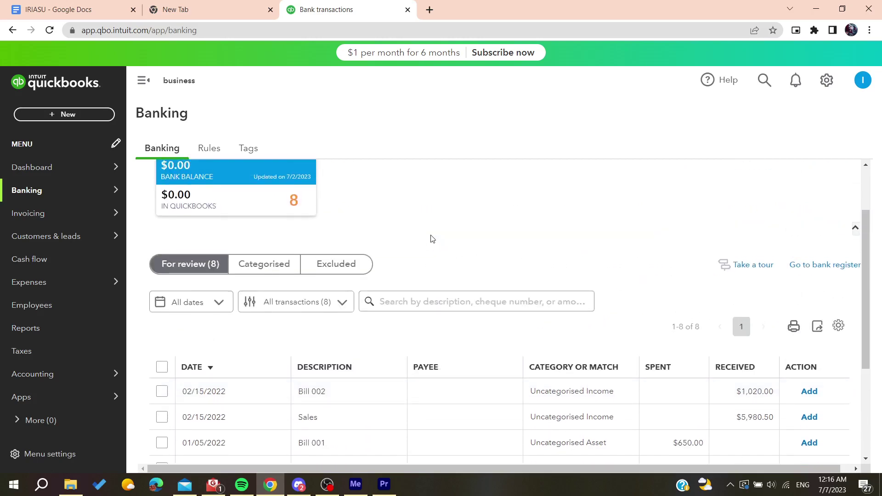
{"action": "scroll", "coordinate": [564, 326], "scroll_direction": "down", "scroll_amount": 1}
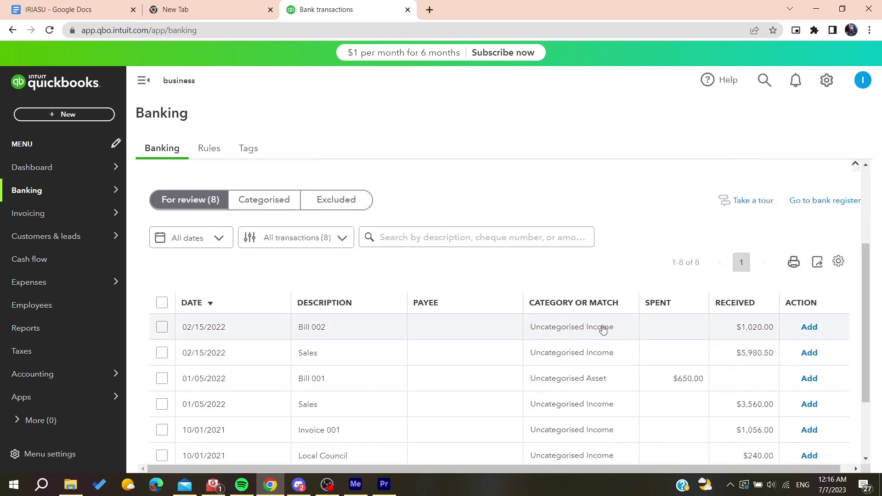
Step: Open Bill 002's category list, search 'ow', and add a new category account named own
{"action": "left_click", "coordinate": [506, 331]}
{"action": "scroll", "coordinate": [503, 316], "scroll_direction": "down", "scroll_amount": 3}
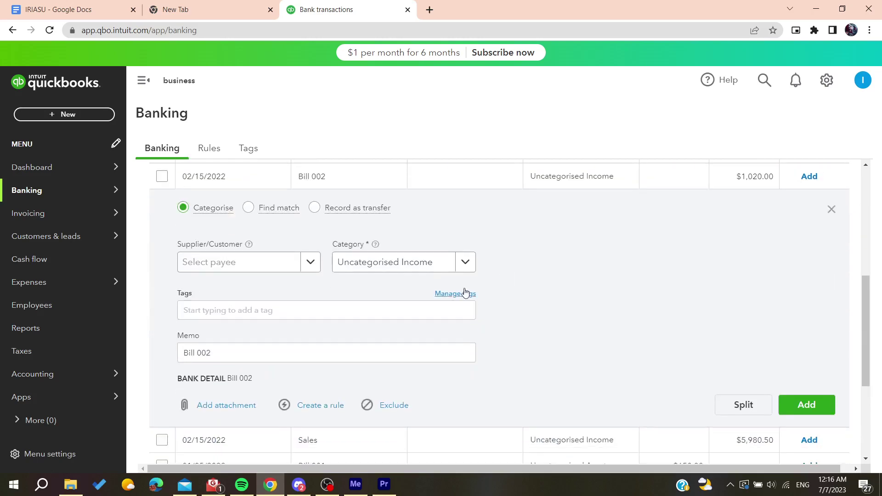
{"action": "left_click", "coordinate": [418, 265]}
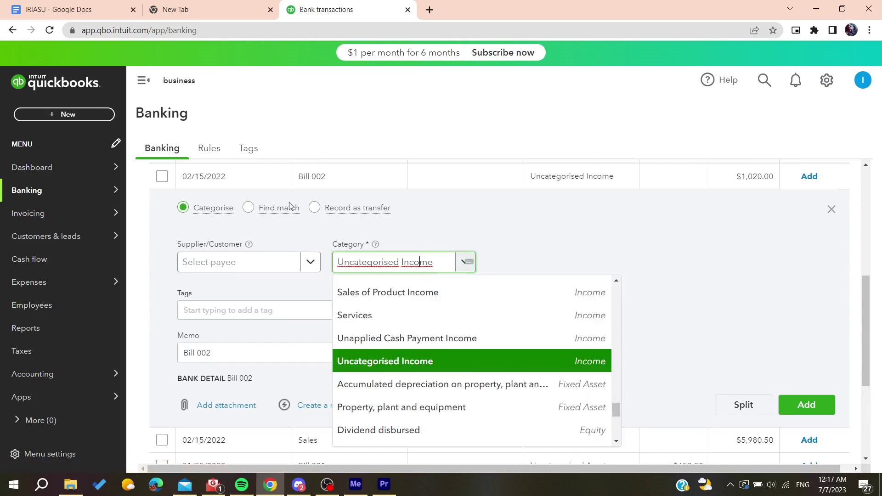
{"action": "left_click", "coordinate": [403, 262]}
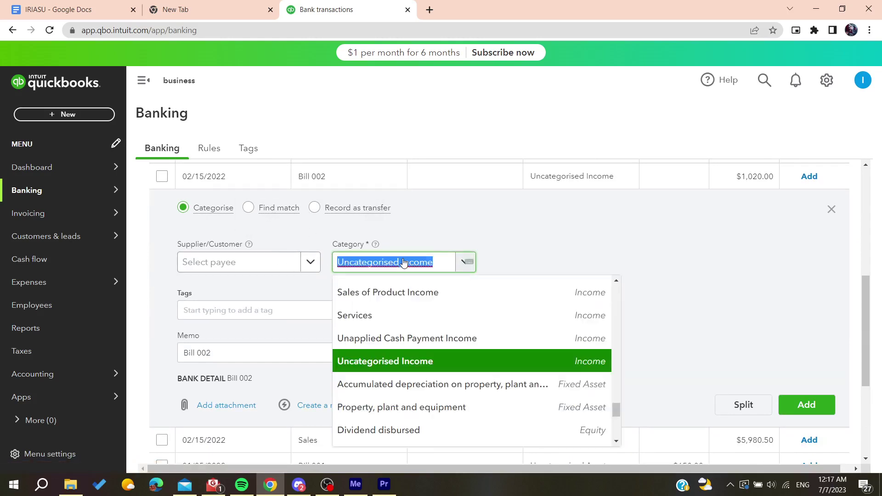
{"action": "type", "text": "own"}
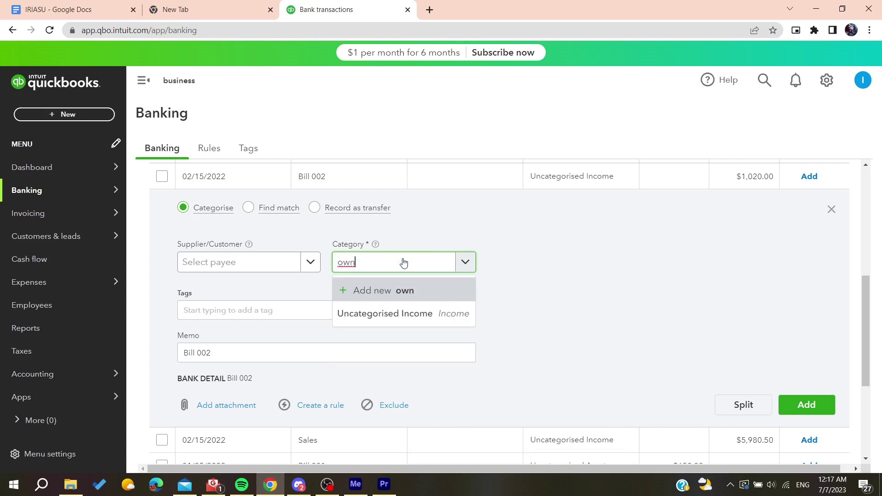
{"action": "left_click", "coordinate": [351, 291]}
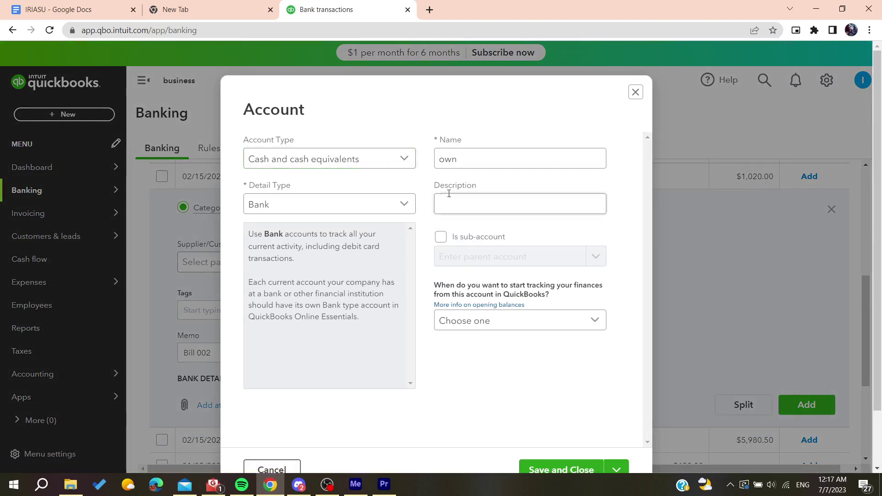
Step: Rename the account to owner's draw, keep type Cash and cash equivalents, and save it
{"action": "left_click", "coordinate": [491, 165]}
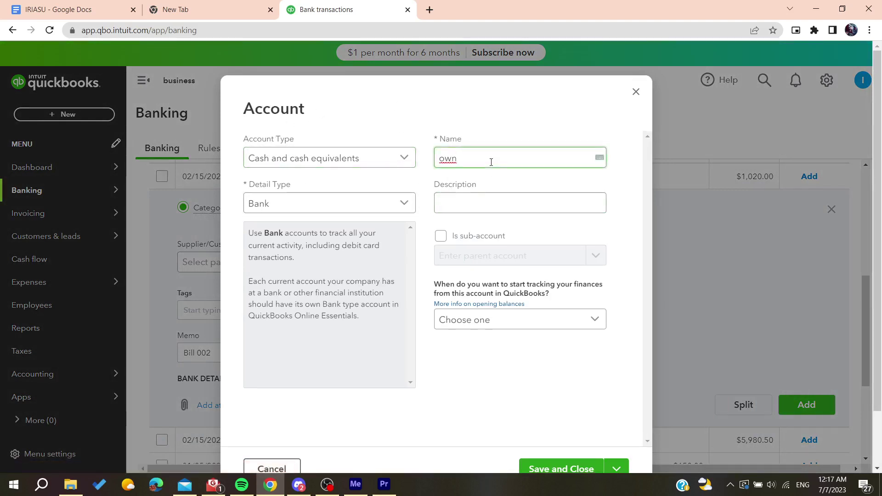
{"action": "type", "text": "er's"}
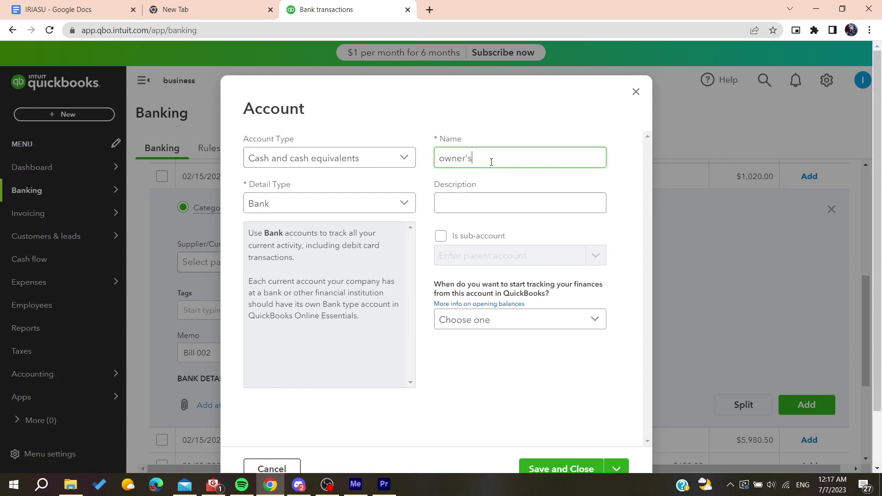
{"action": "type", "text": " draw"}
{"action": "scroll", "coordinate": [491, 162], "scroll_direction": "down", "scroll_amount": 2}
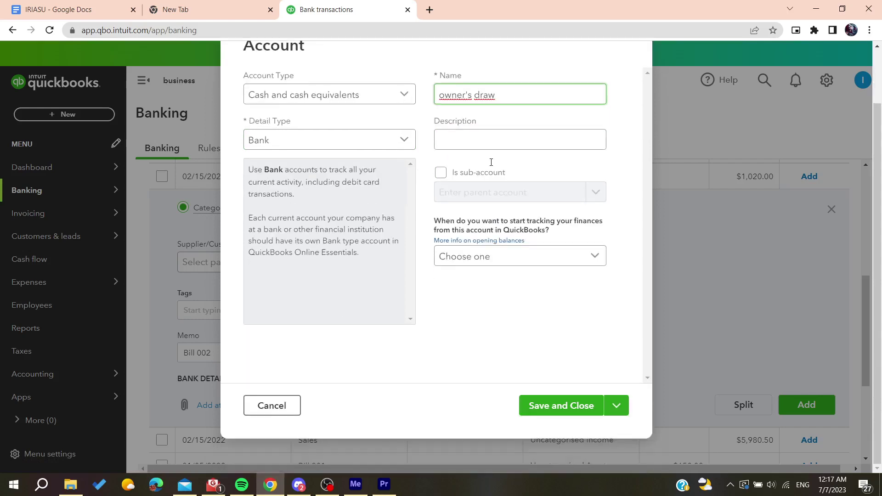
{"action": "scroll", "coordinate": [424, 242], "scroll_direction": "up", "scroll_amount": 2}
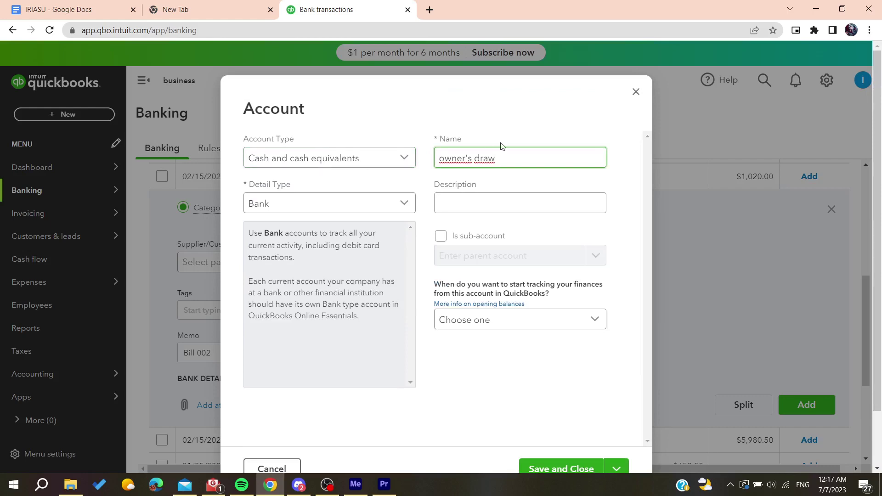
{"action": "left_click", "coordinate": [387, 164]}
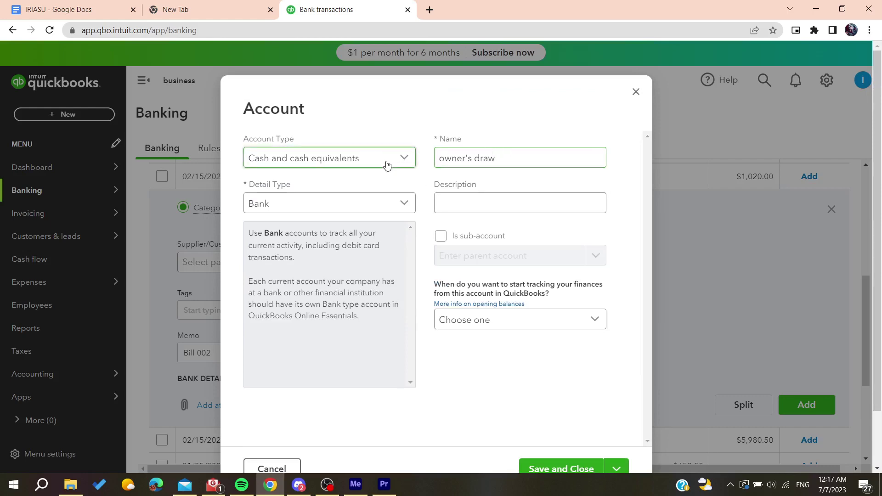
{"action": "left_click", "coordinate": [389, 162]}
{"action": "scroll", "coordinate": [602, 354], "scroll_direction": "down", "scroll_amount": 2}
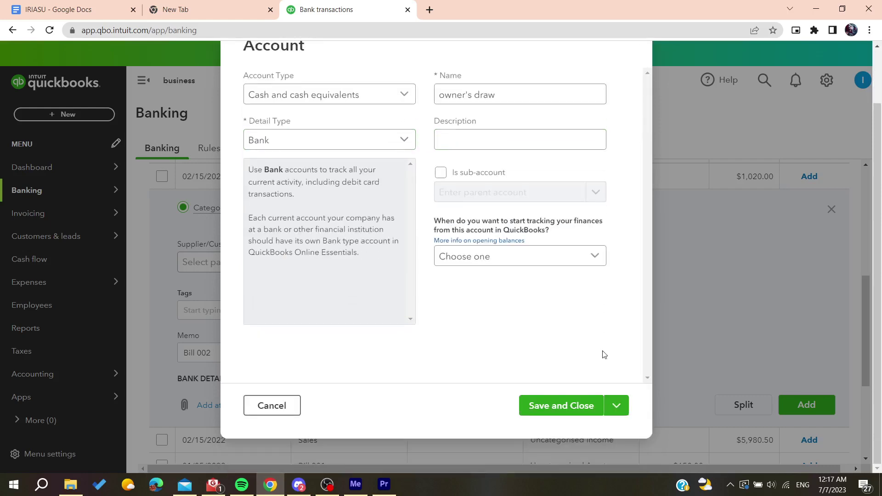
{"action": "left_click", "coordinate": [561, 406]}
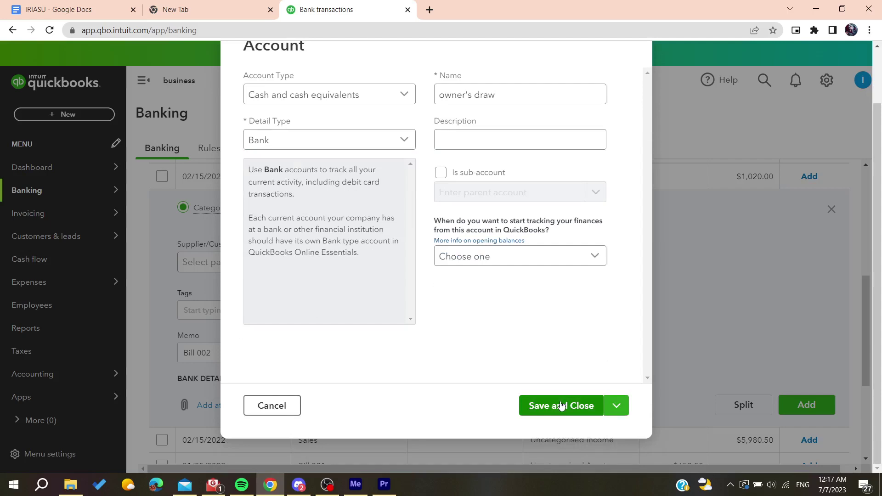